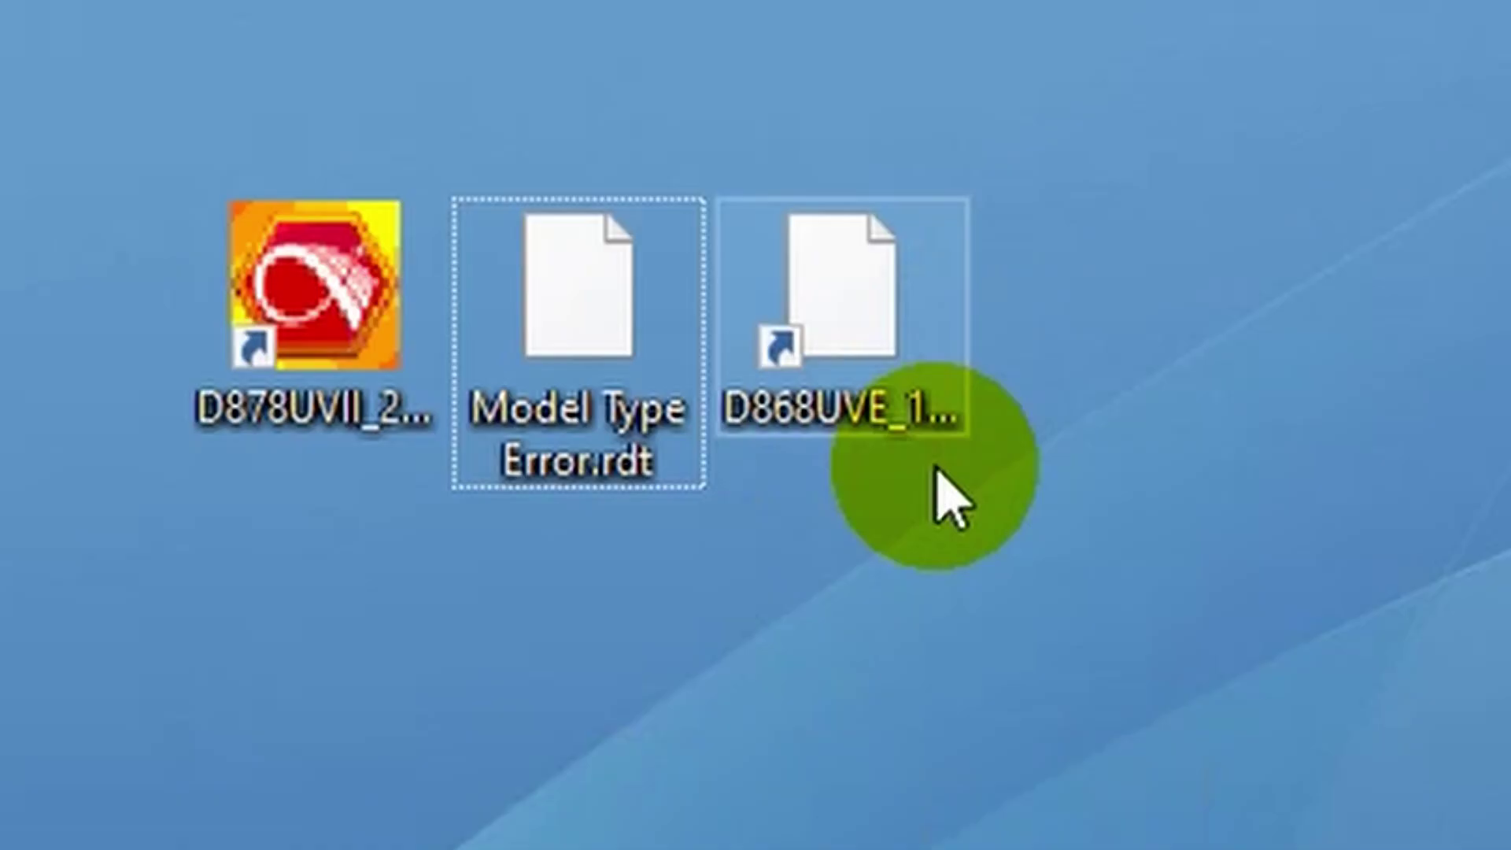
Step: Launch the D868UVE CPS full screen and load Model Type Error.rdt from the desktop
double_click(792, 296)
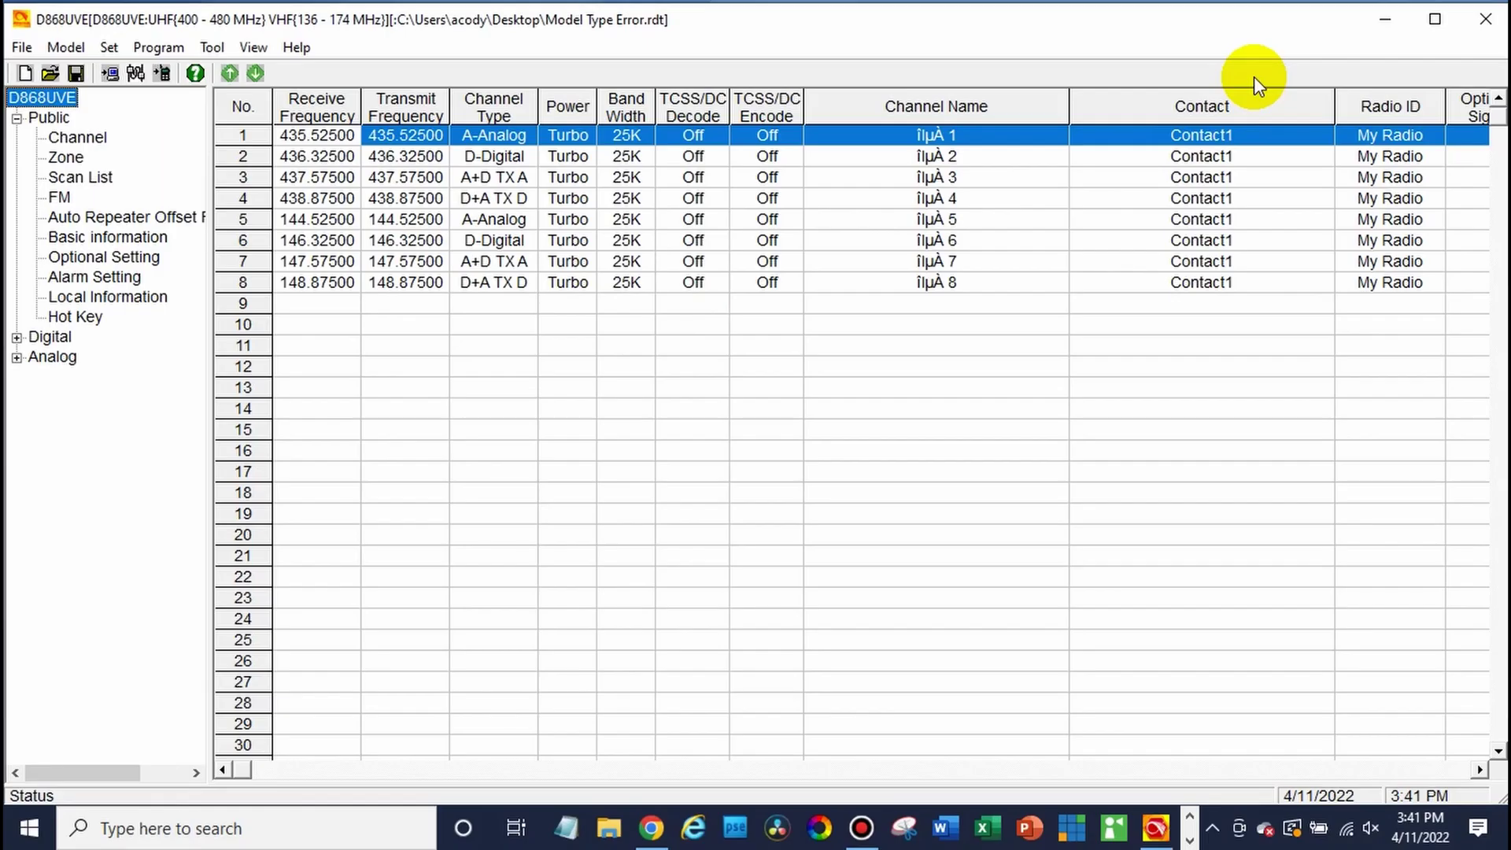
click(1437, 19)
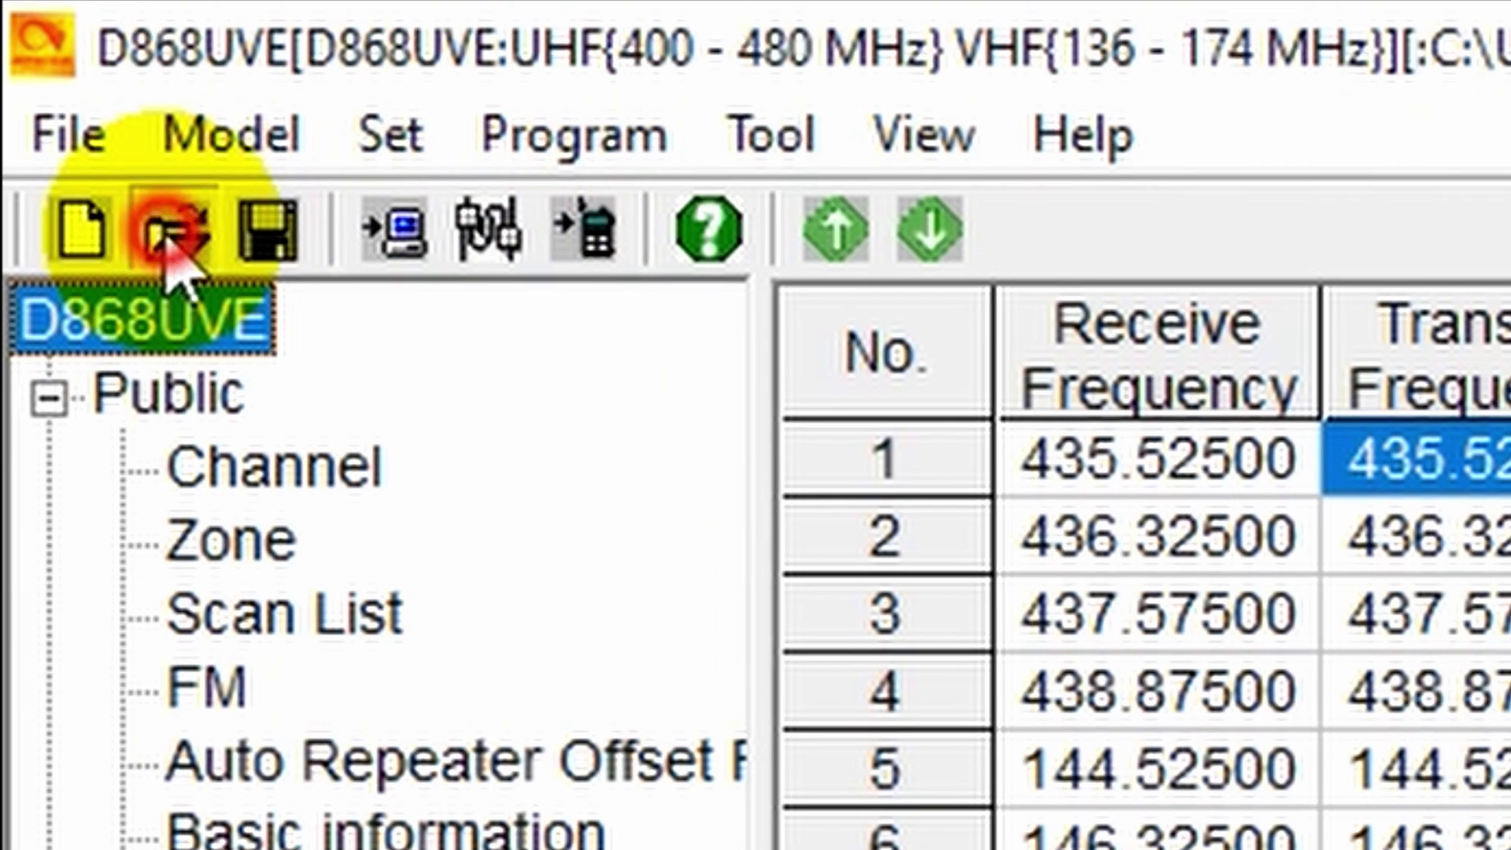
click(166, 234)
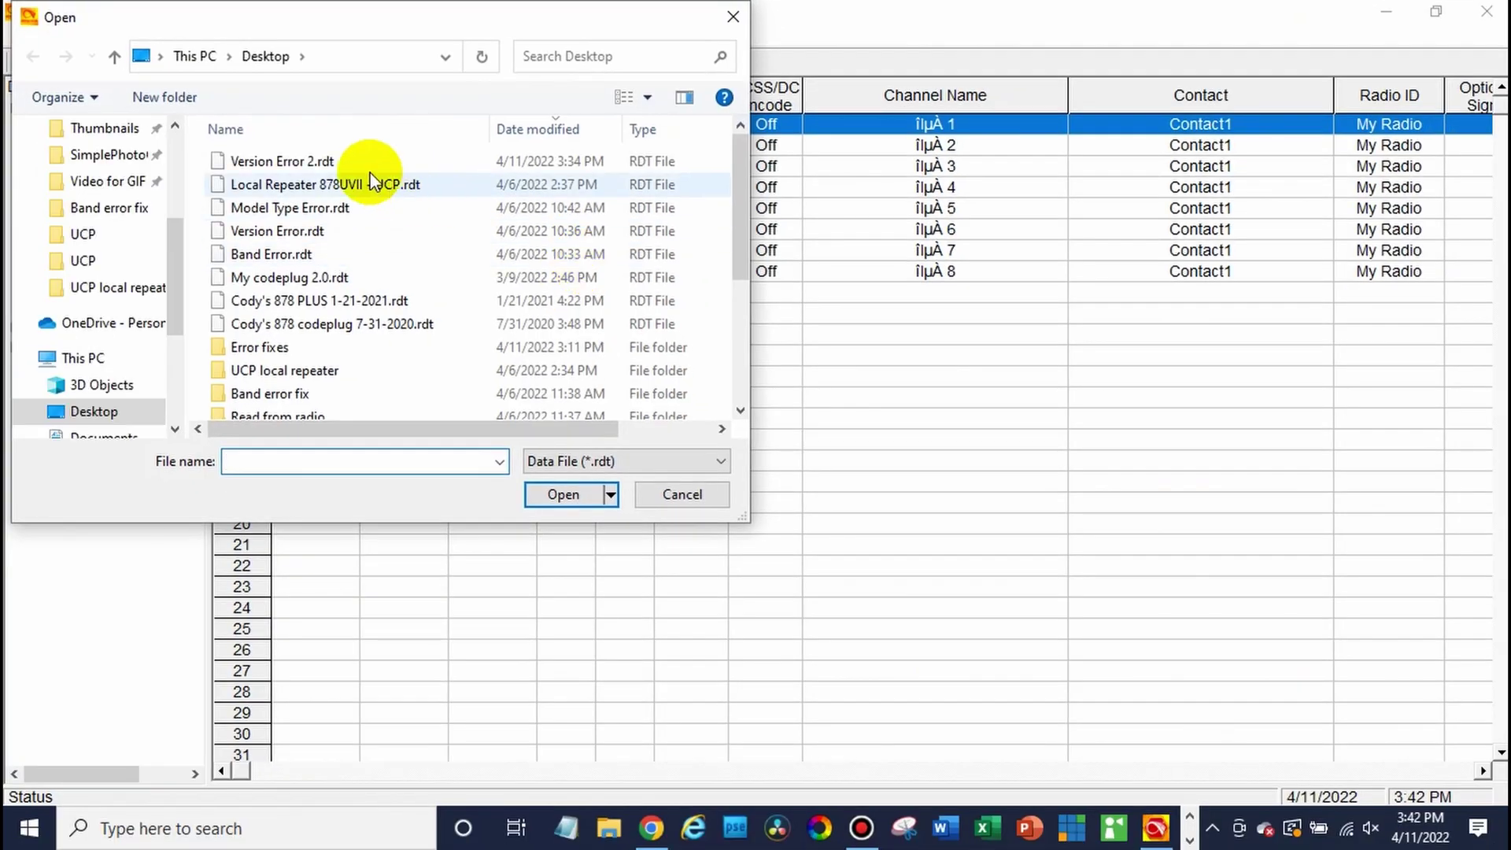
click(346, 210)
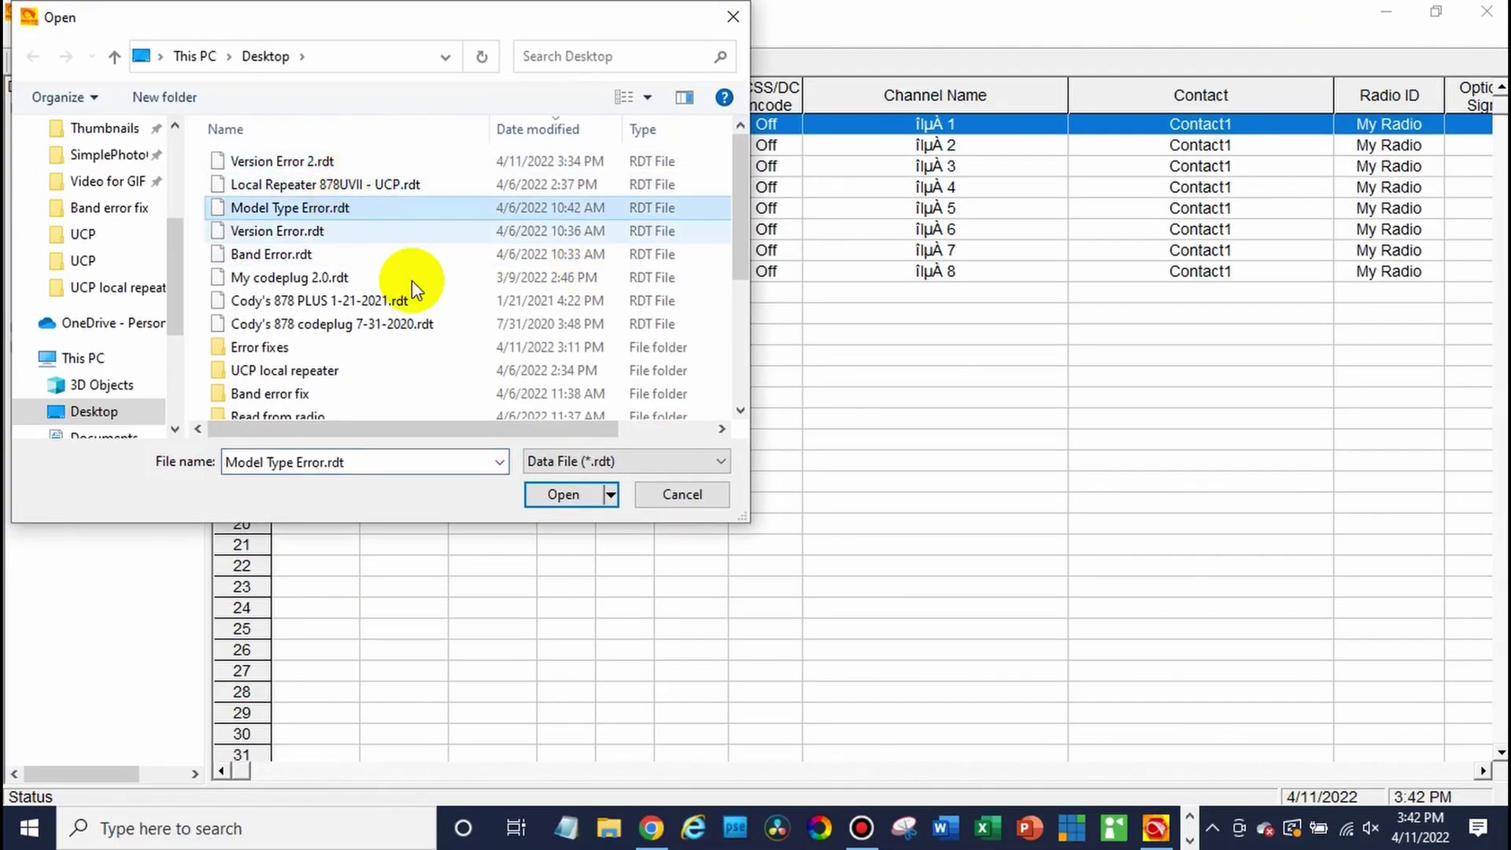
click(573, 502)
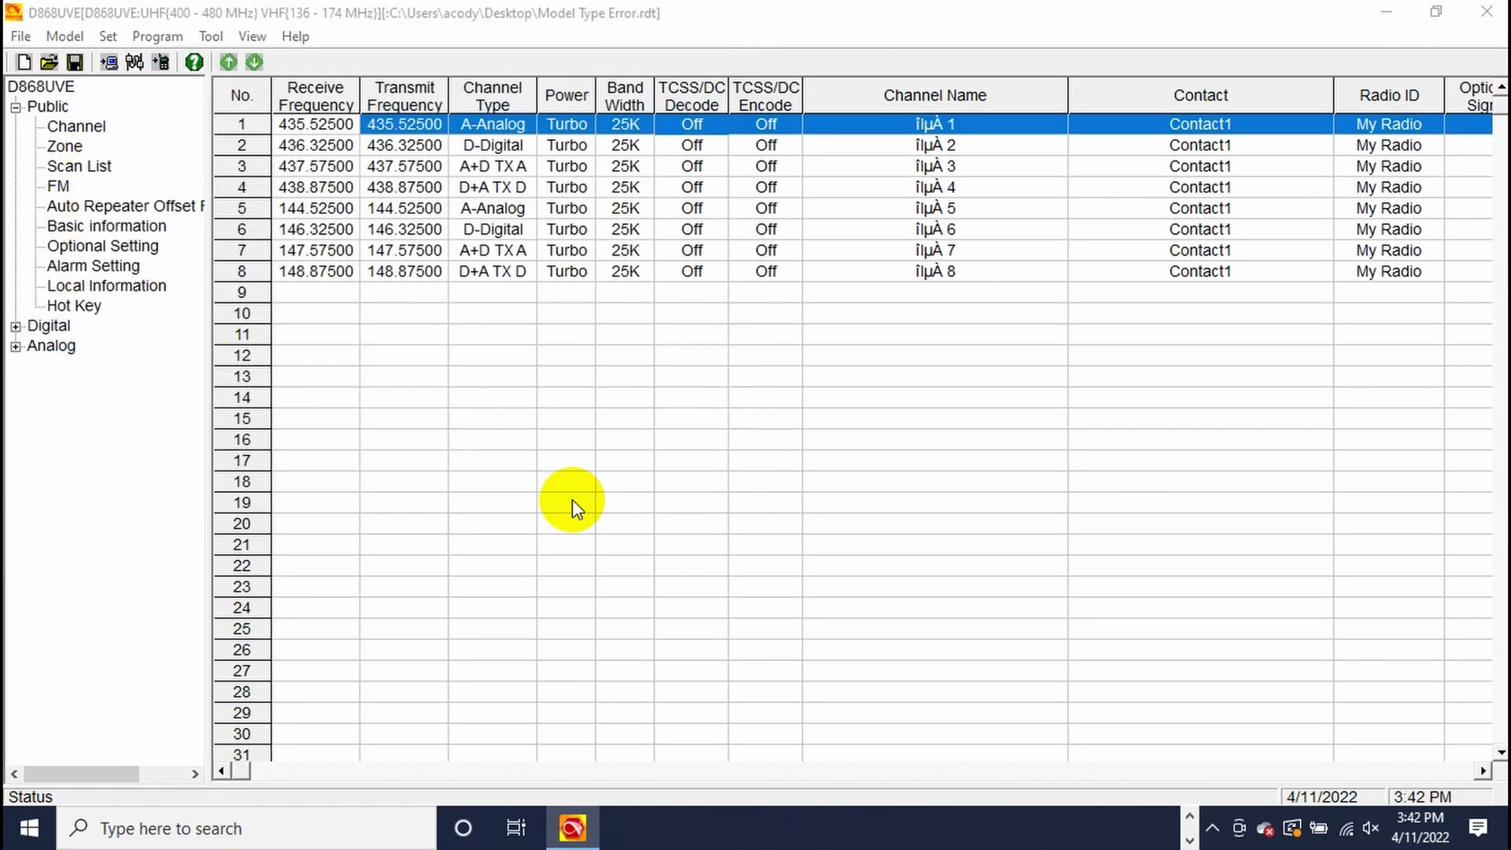
click(779, 474)
Step: Set the communication port to COM3
click(137, 60)
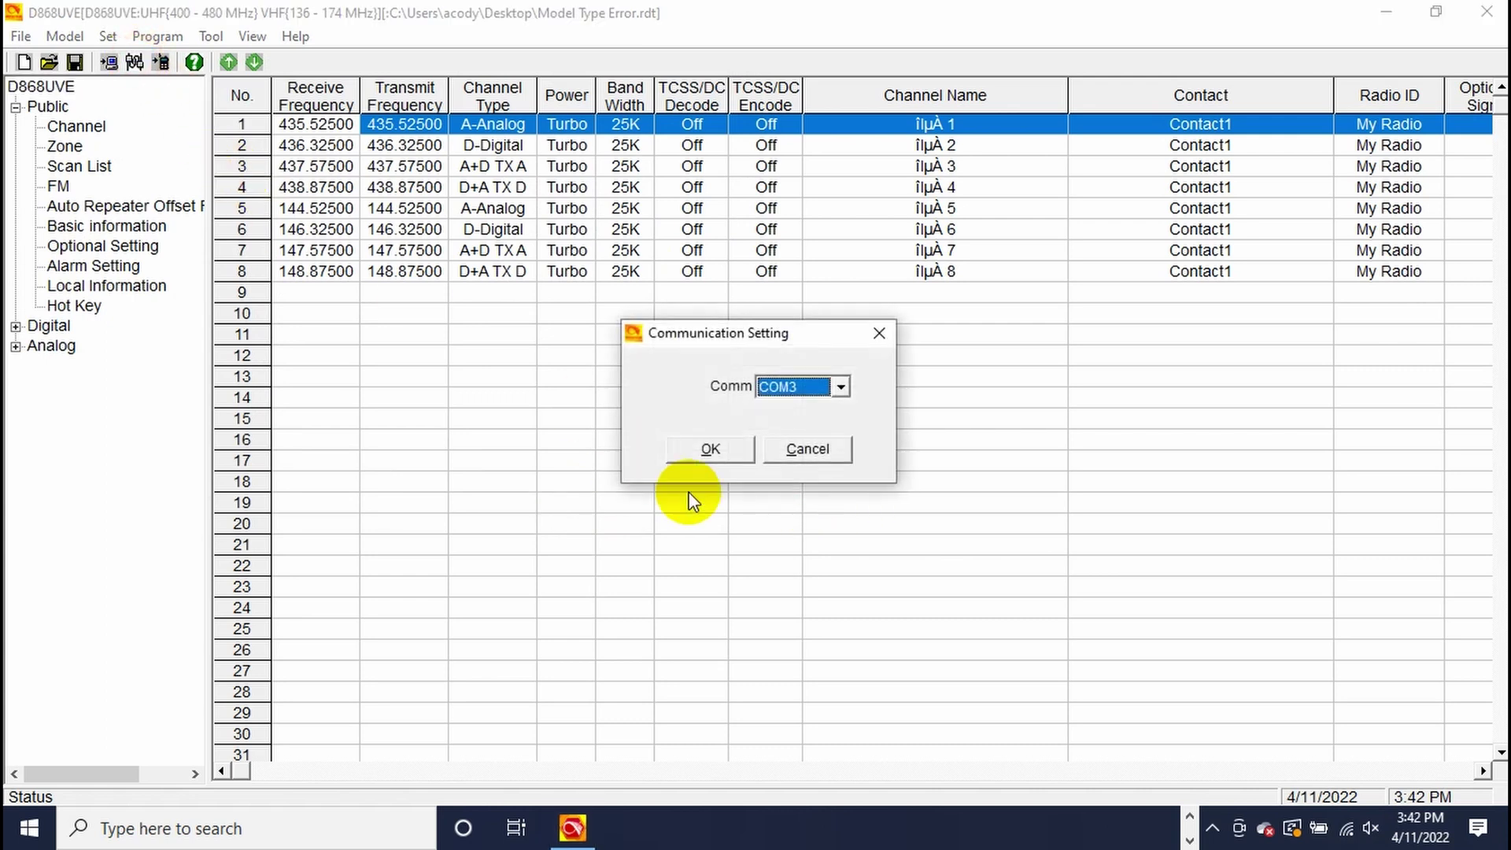
click(710, 449)
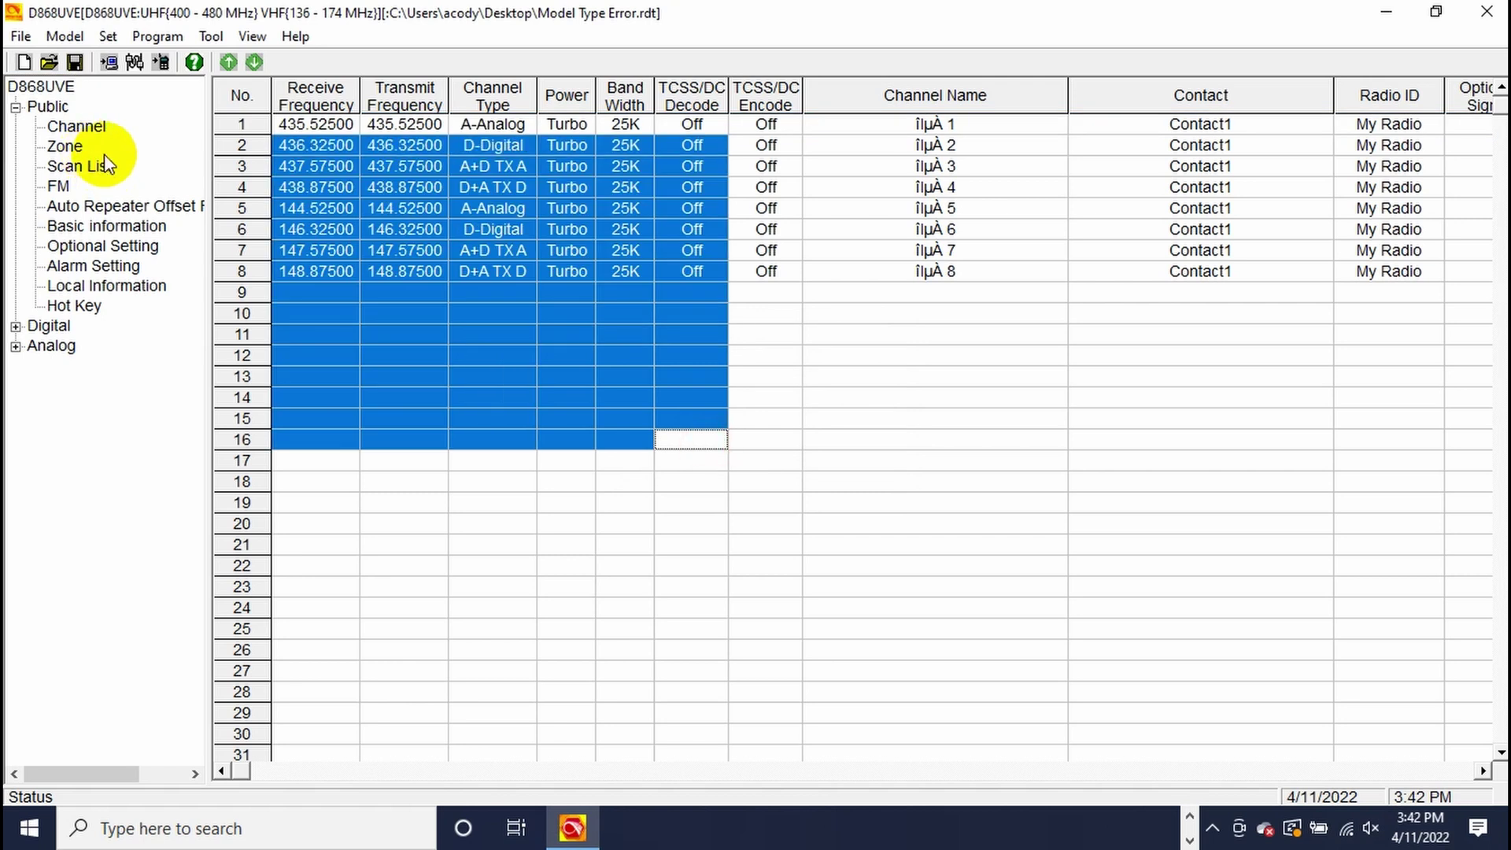
click(481, 425)
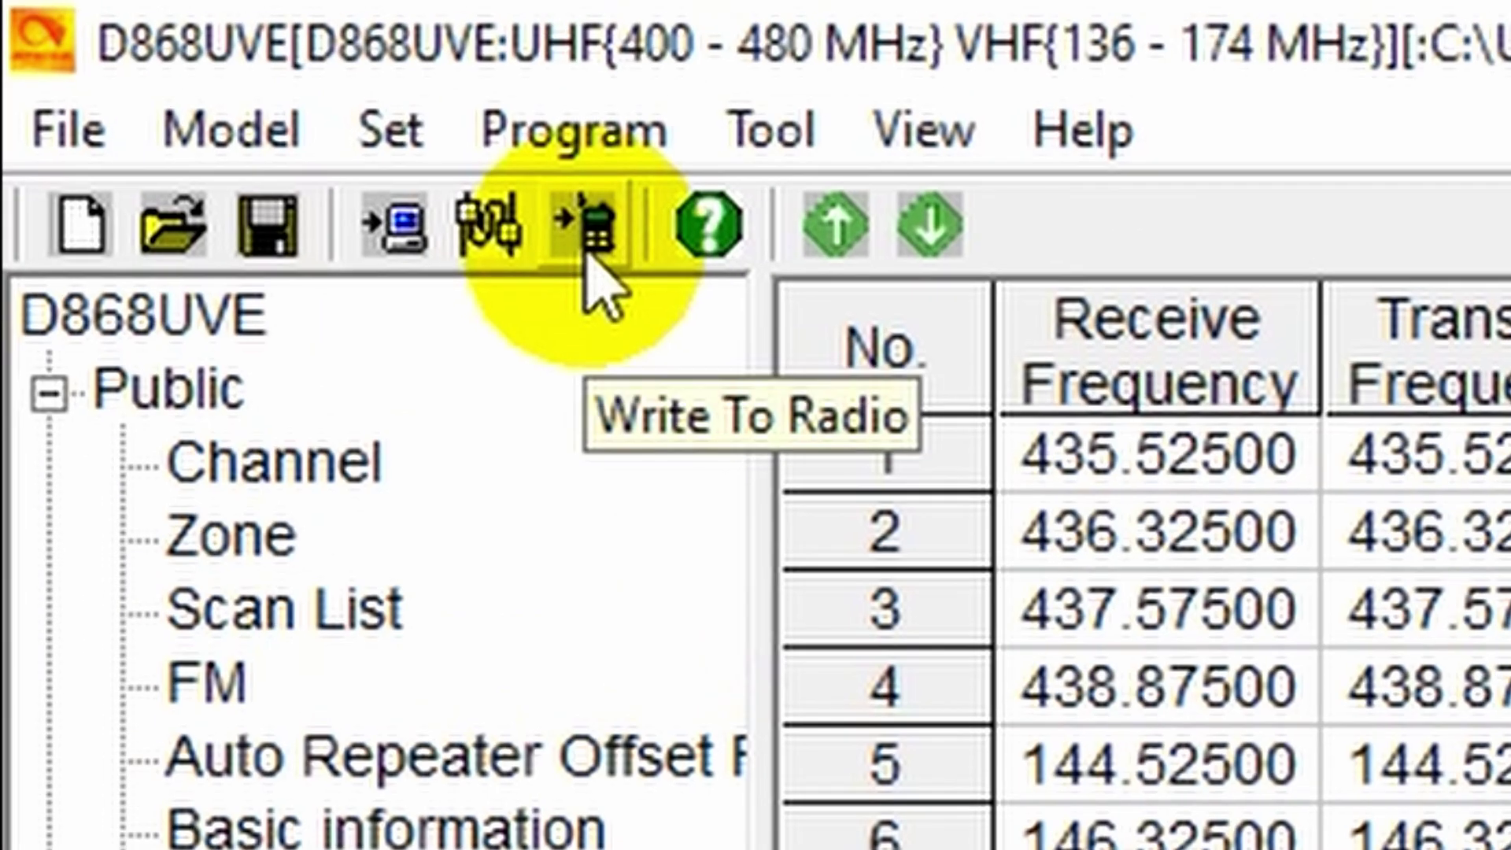
Step: Write the codeplug to the radio, then acknowledge the Band Error and write-failure messages
click(161, 62)
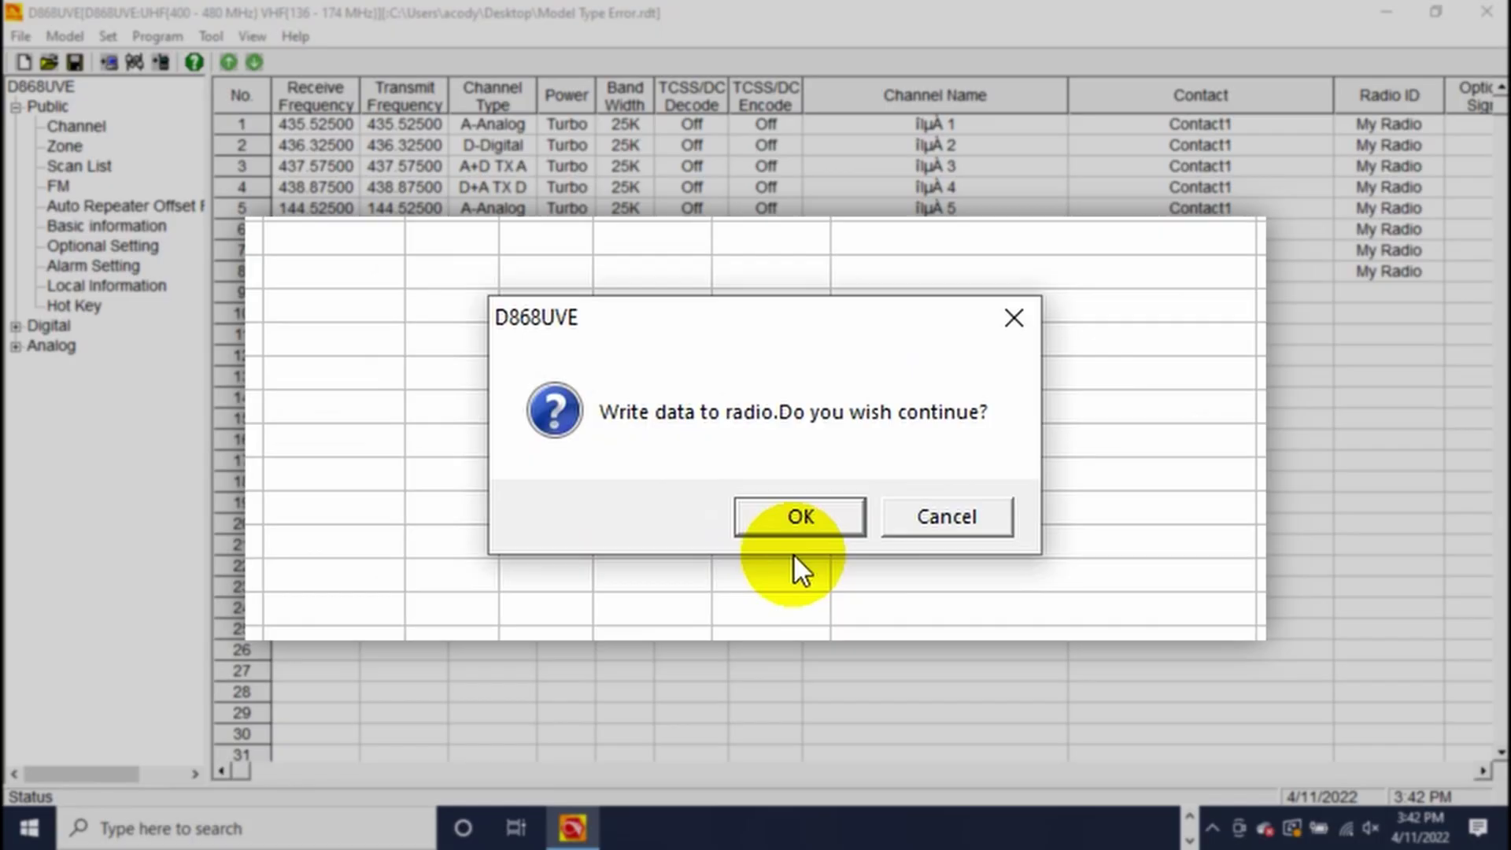
click(797, 526)
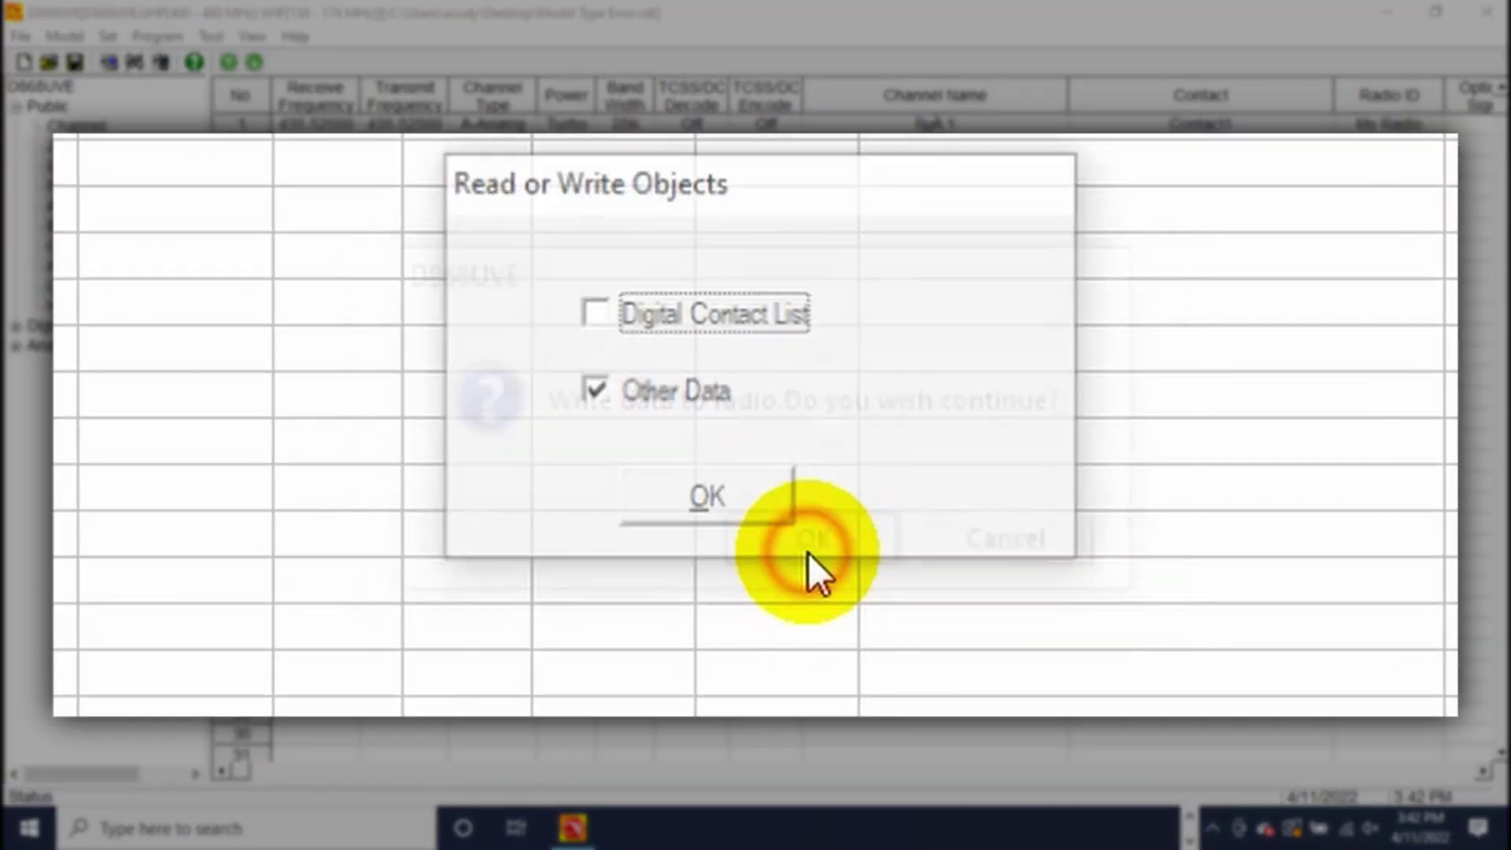
click(780, 521)
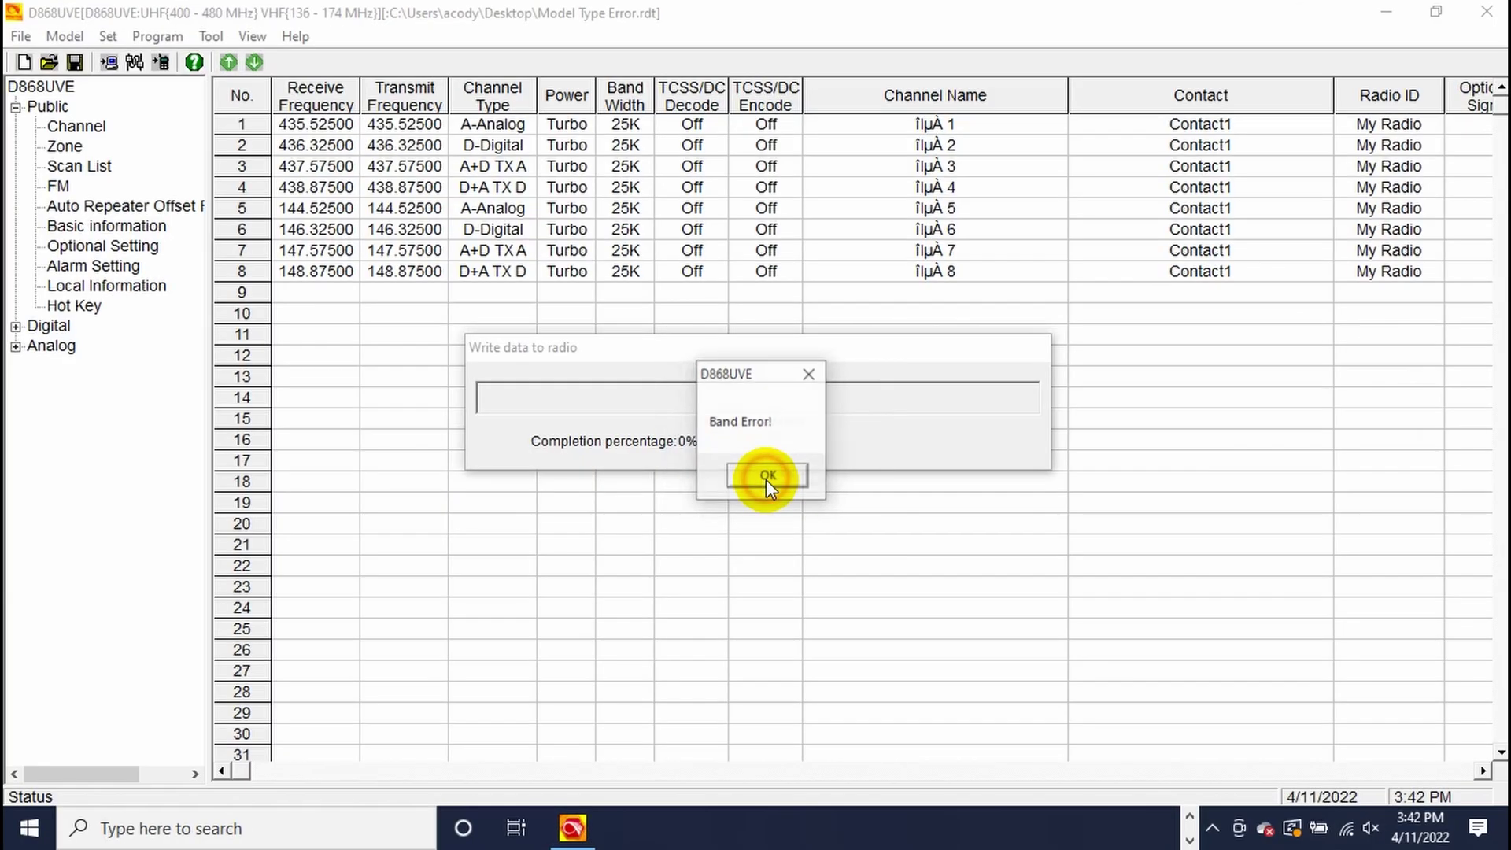
click(770, 478)
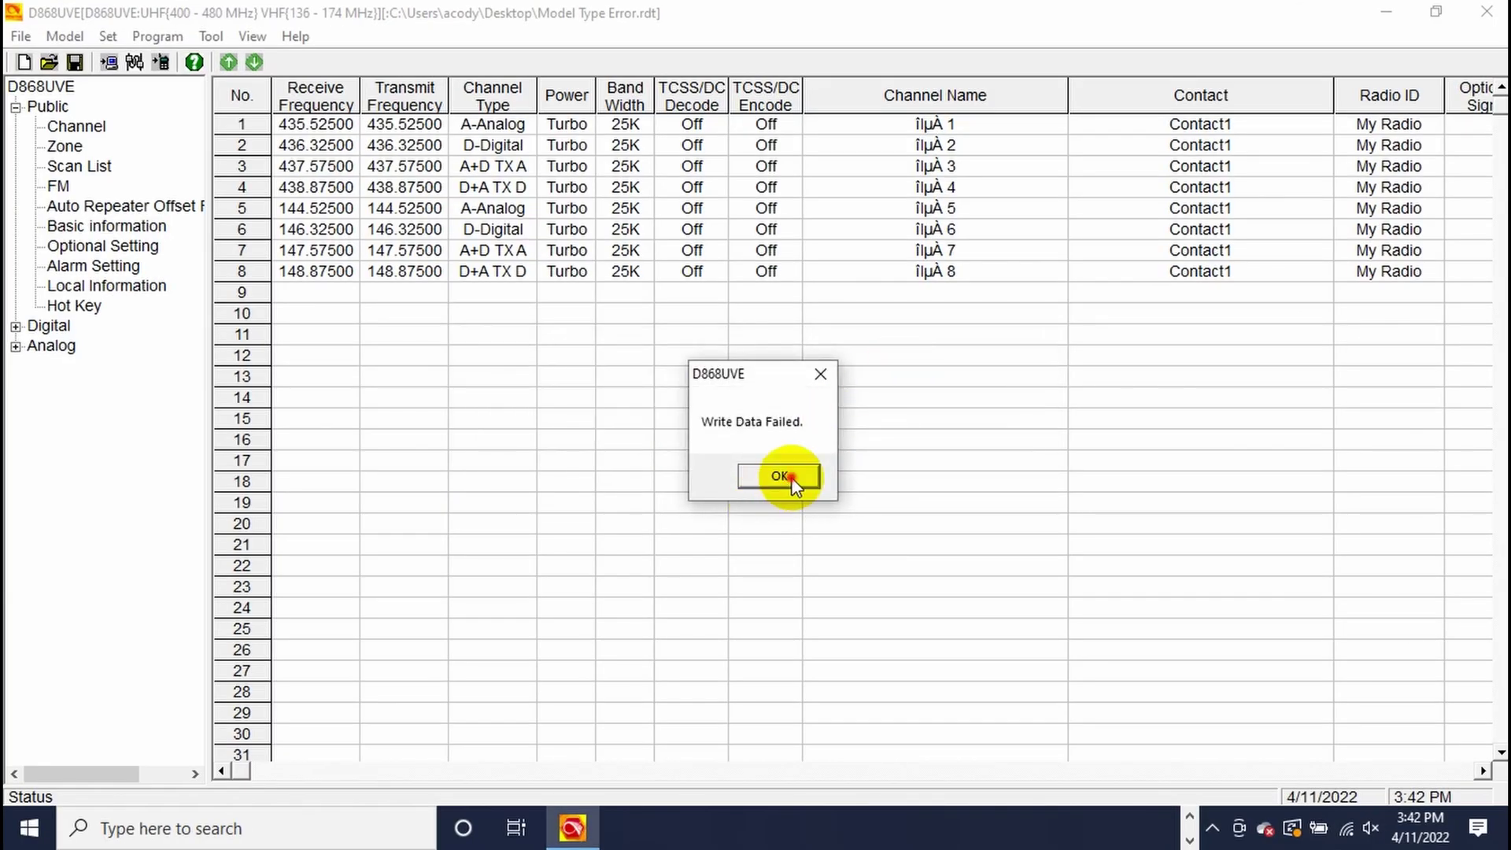
click(790, 477)
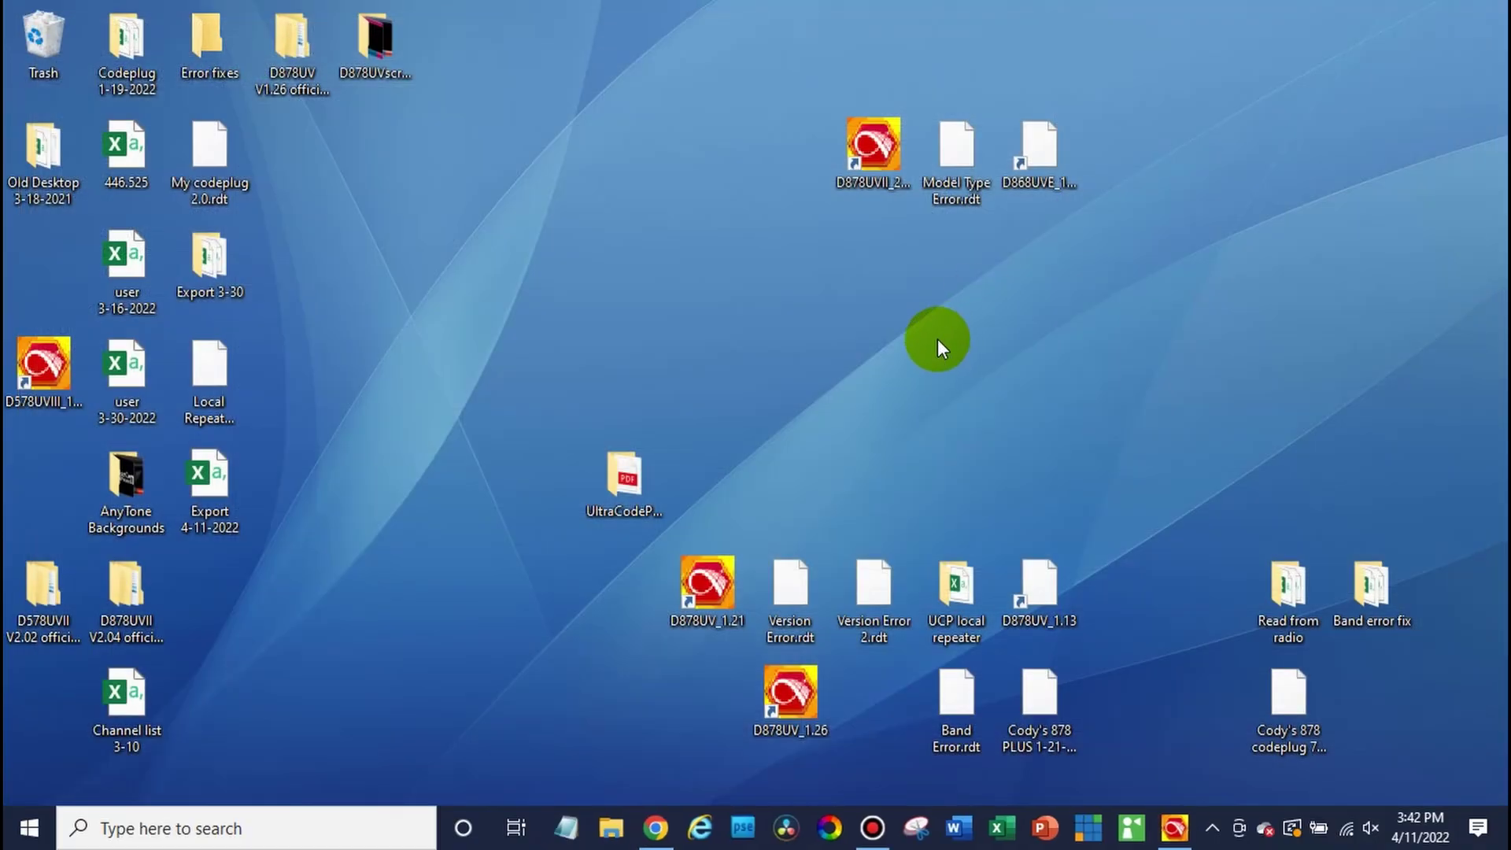
double_click(880, 159)
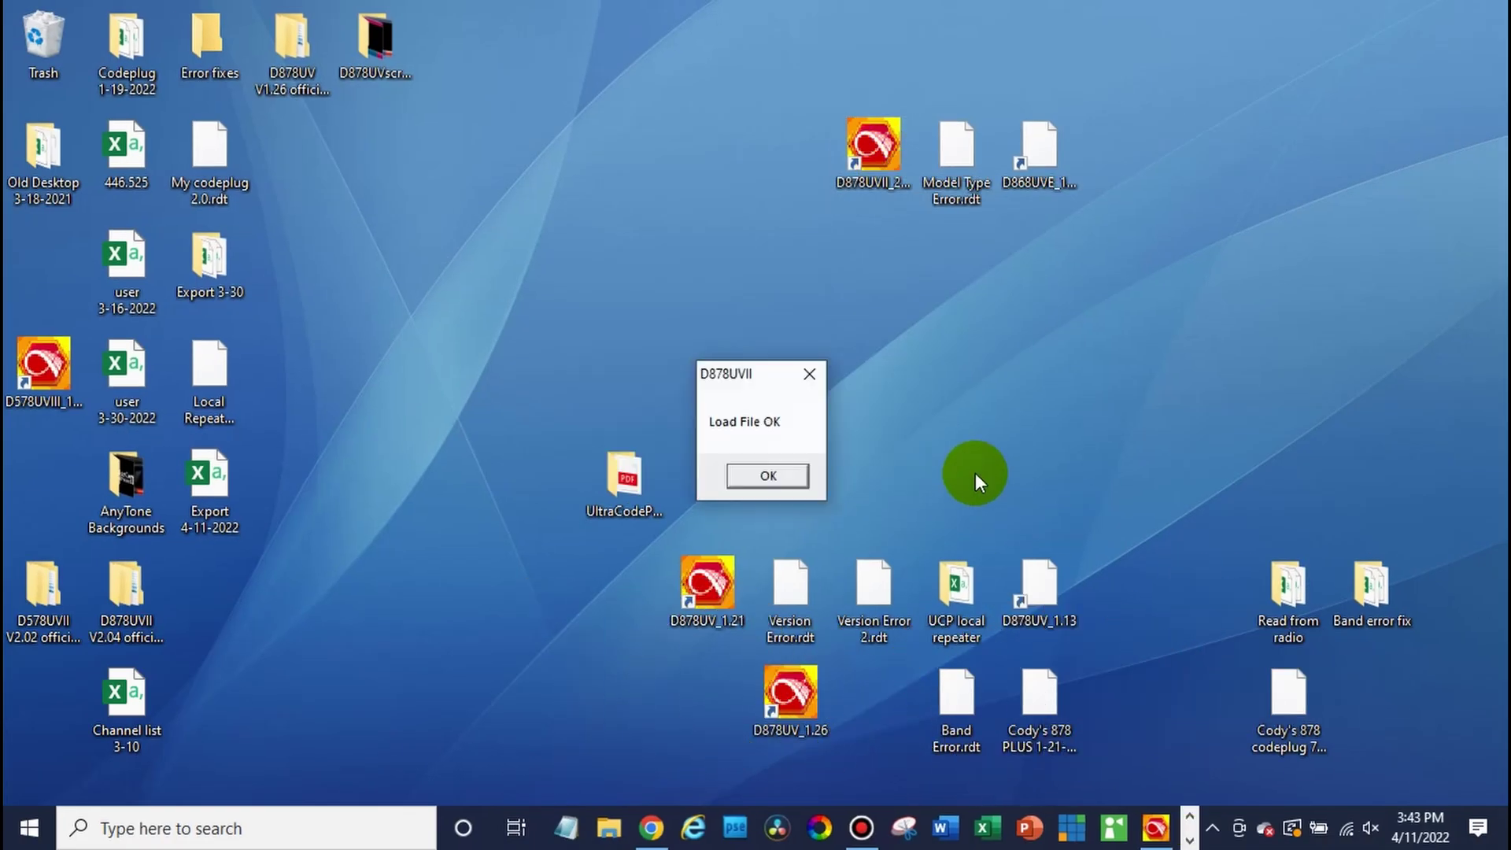
Step: Dismiss the load message and open Model Type Error.rdt in the D878UVII CPS with Ctrl+O
click(791, 476)
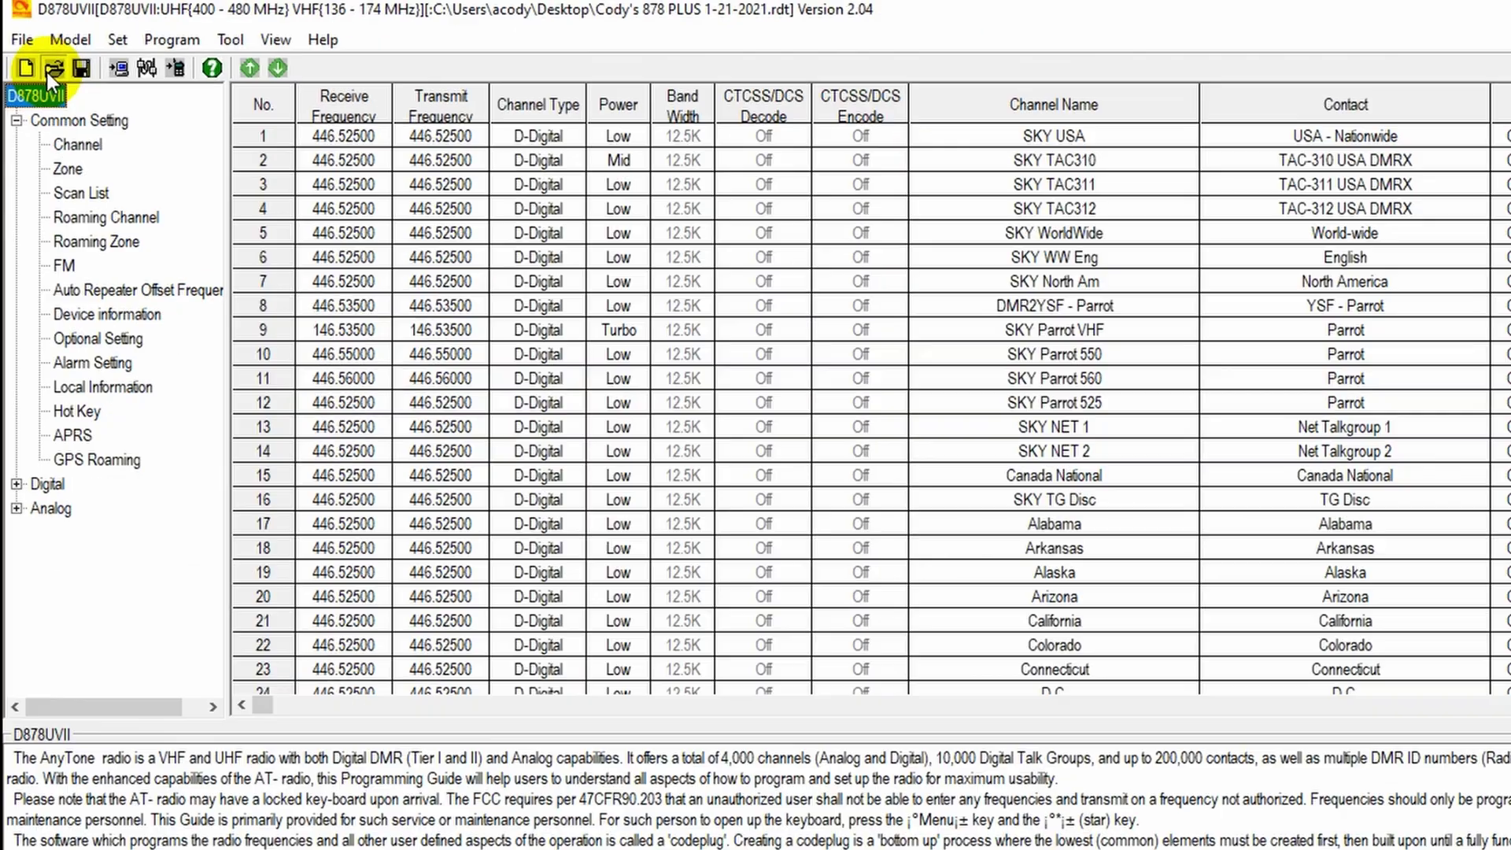
key(ctrl+o)
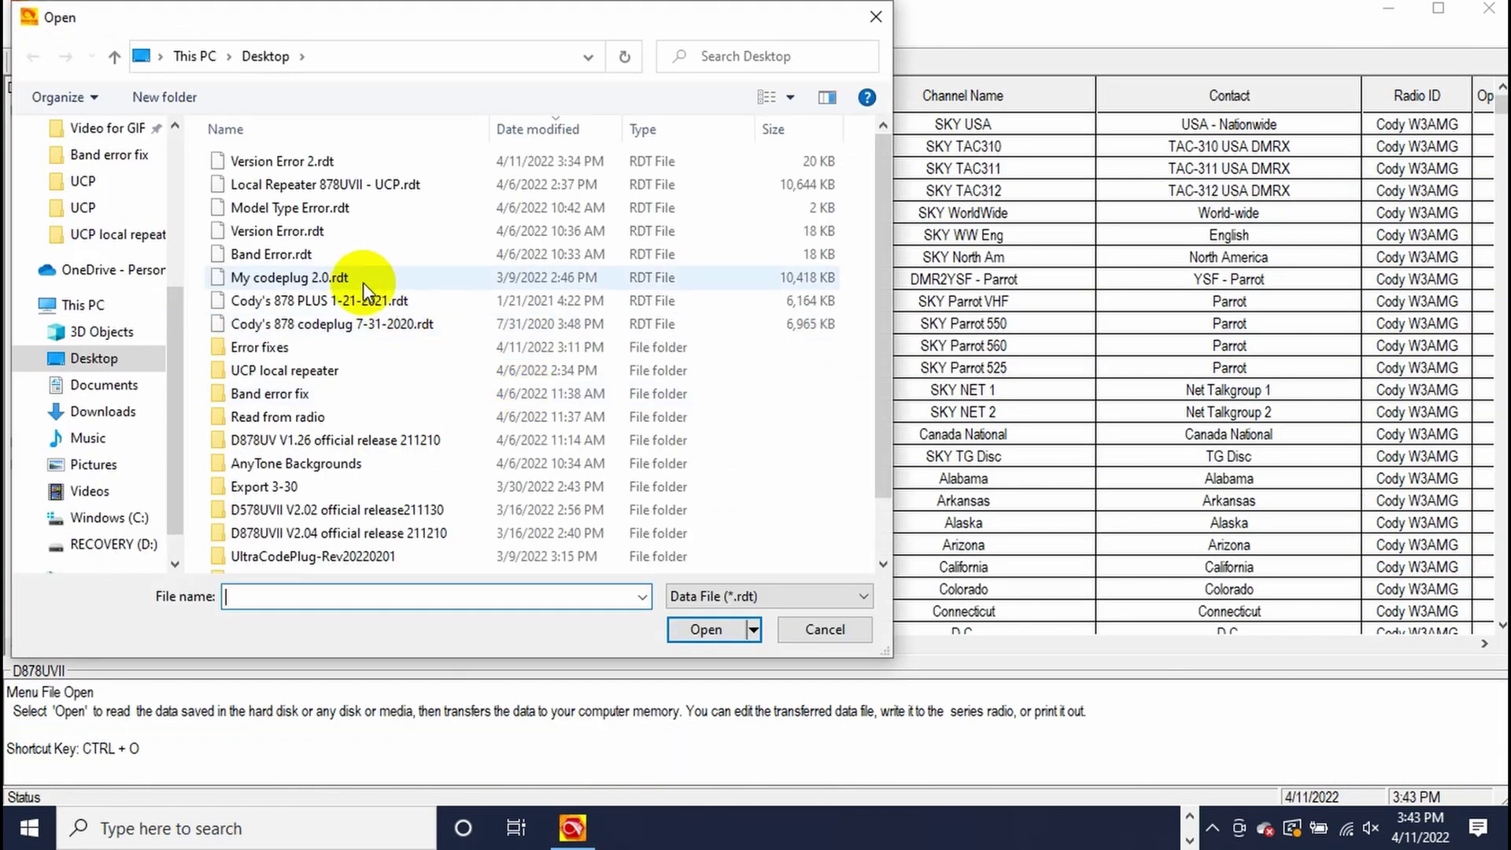
click(341, 213)
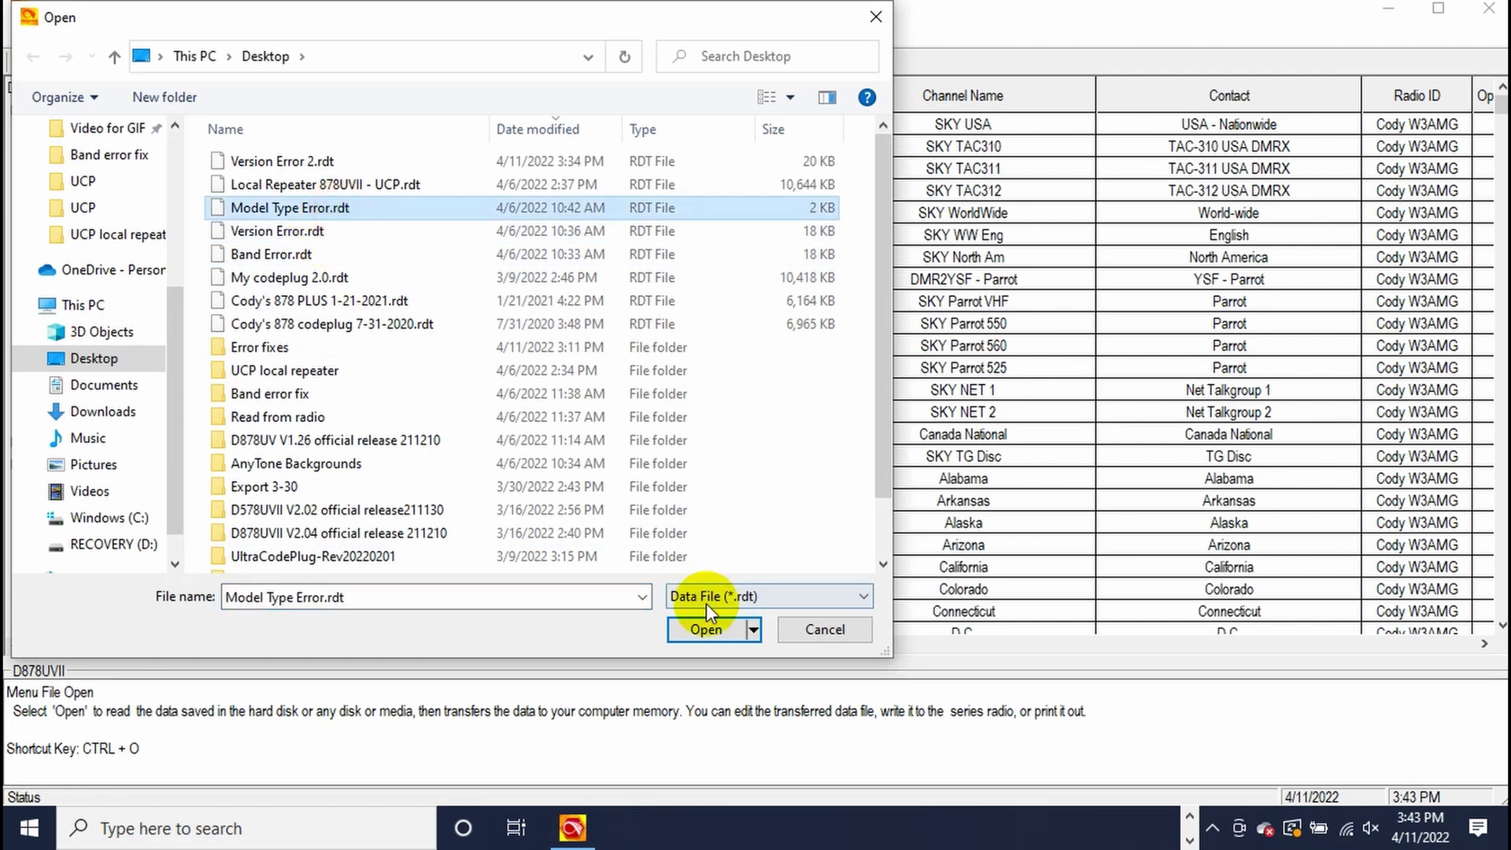
click(696, 625)
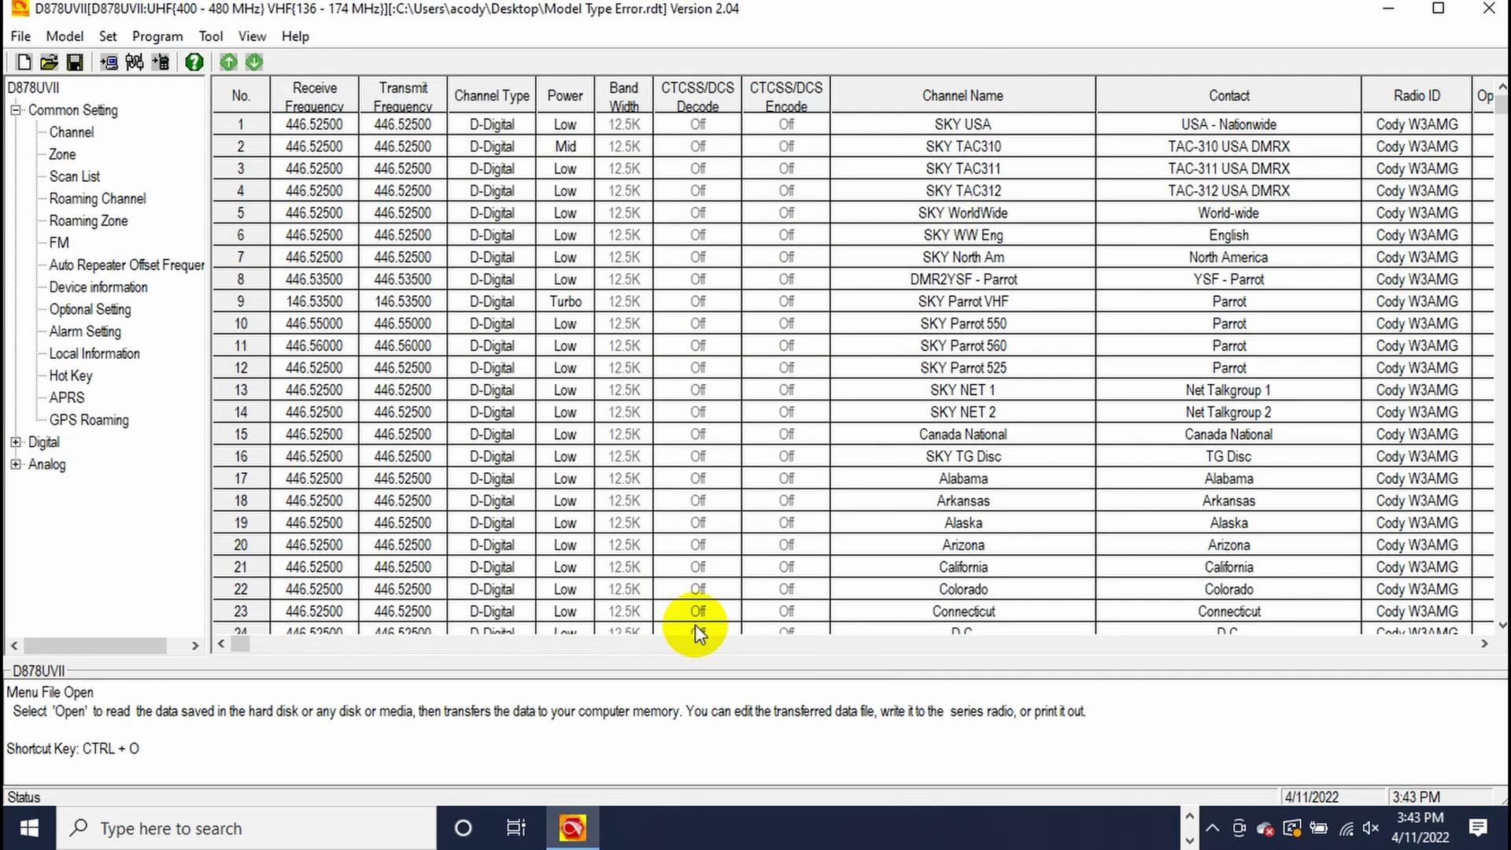
Step: Dismiss the file-loaded confirmation and confirm COM3 as the communication port
click(756, 476)
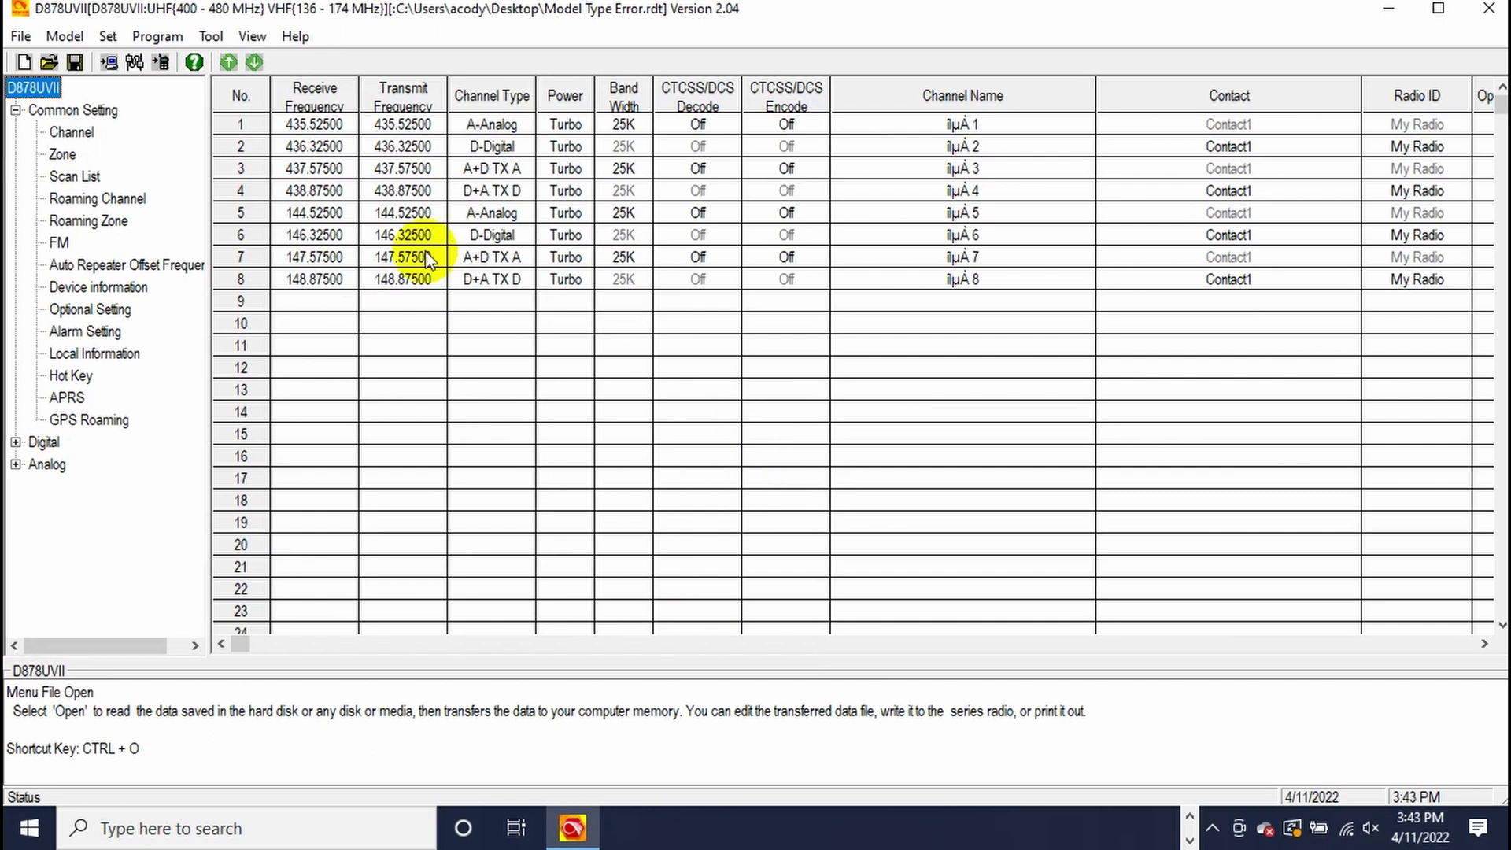
click(150, 62)
click(687, 498)
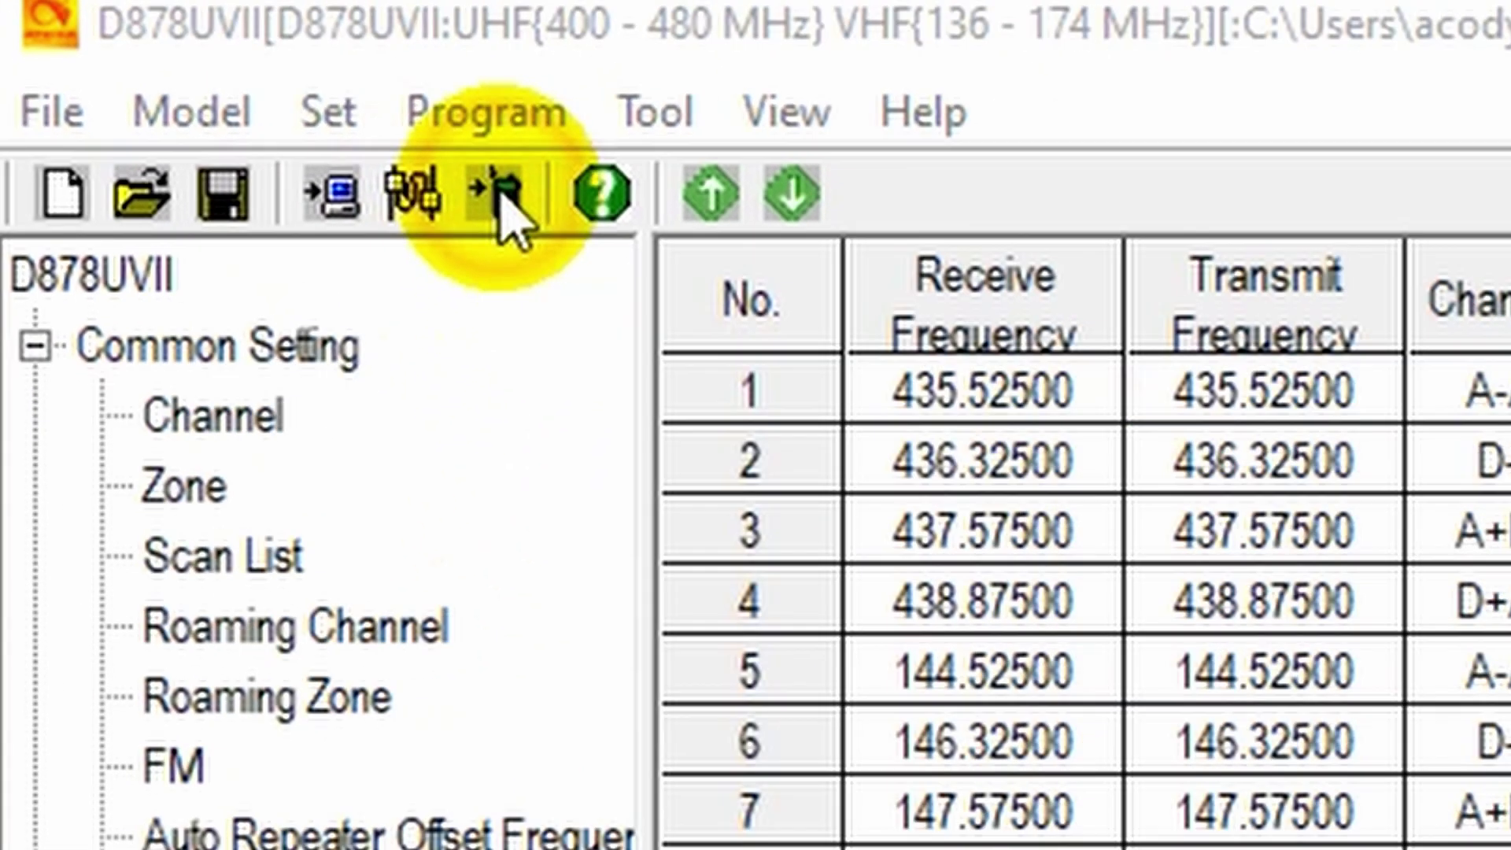
Step: Write the codeplug to the radio, then acknowledge the Band Error and write-failure messages
click(498, 194)
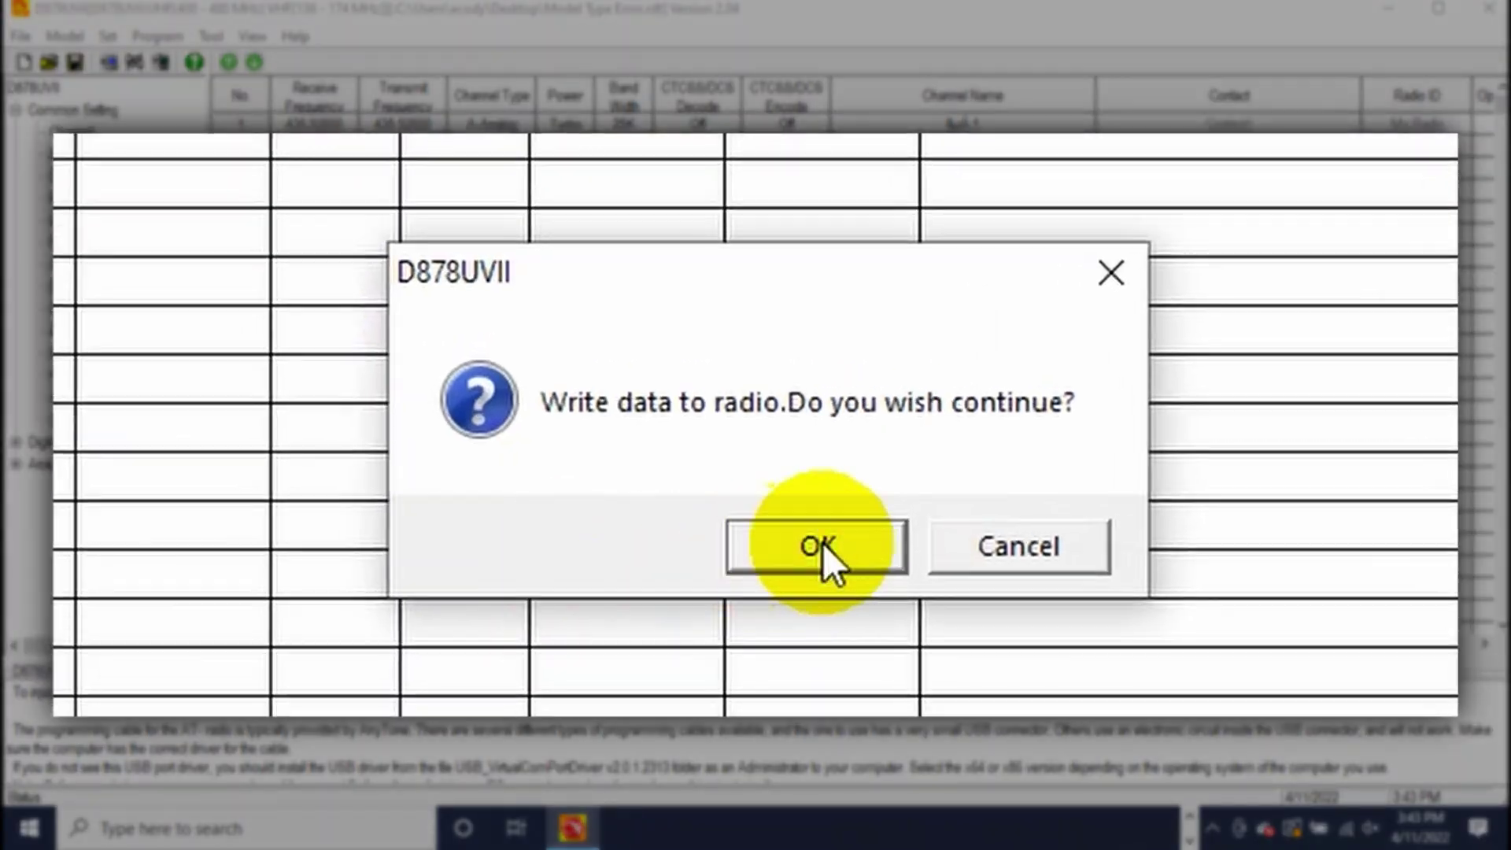
click(823, 541)
click(784, 500)
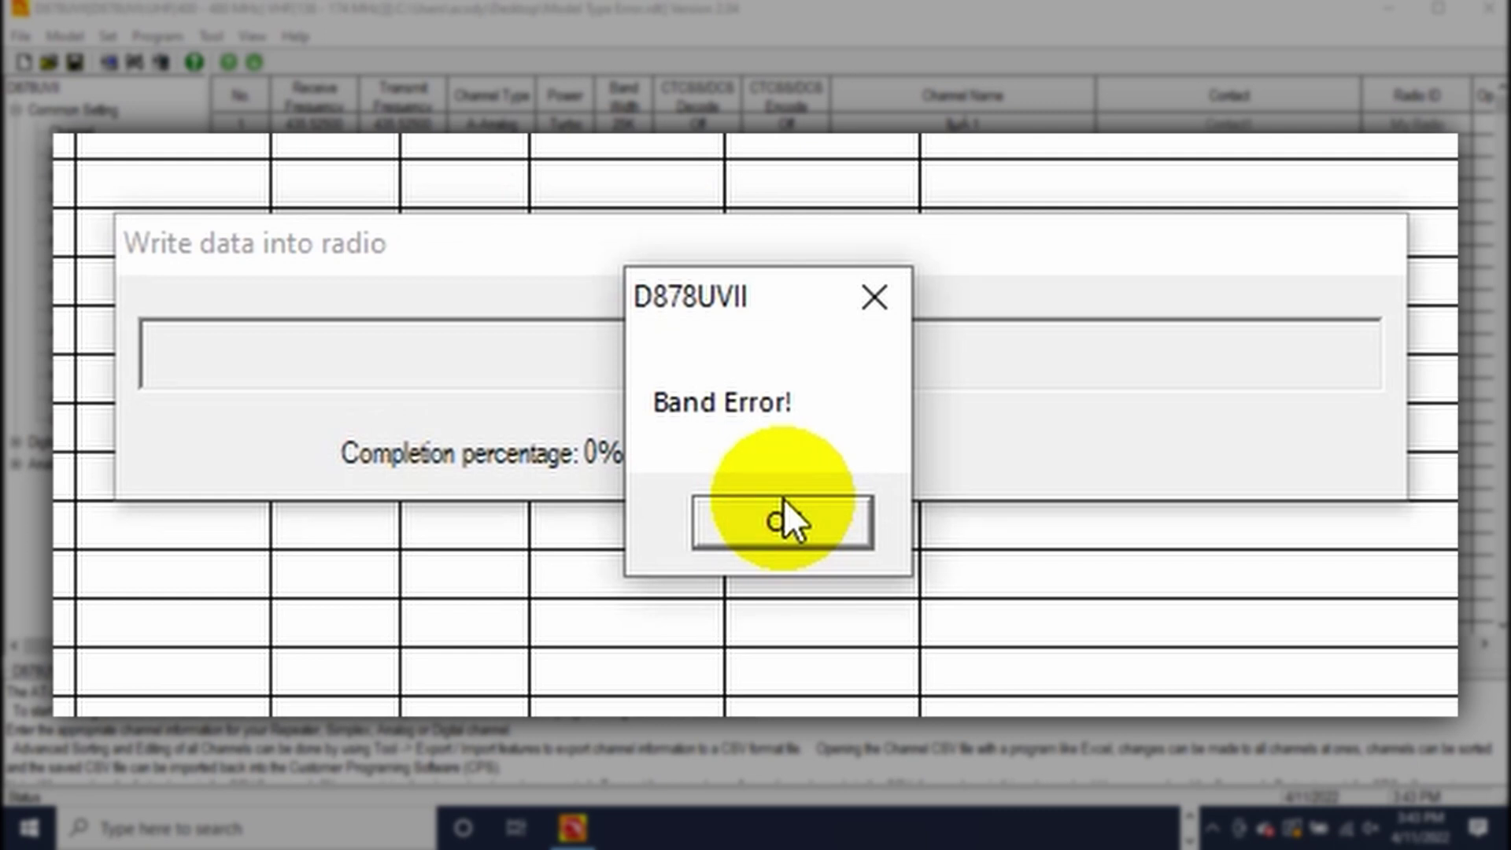
click(784, 500)
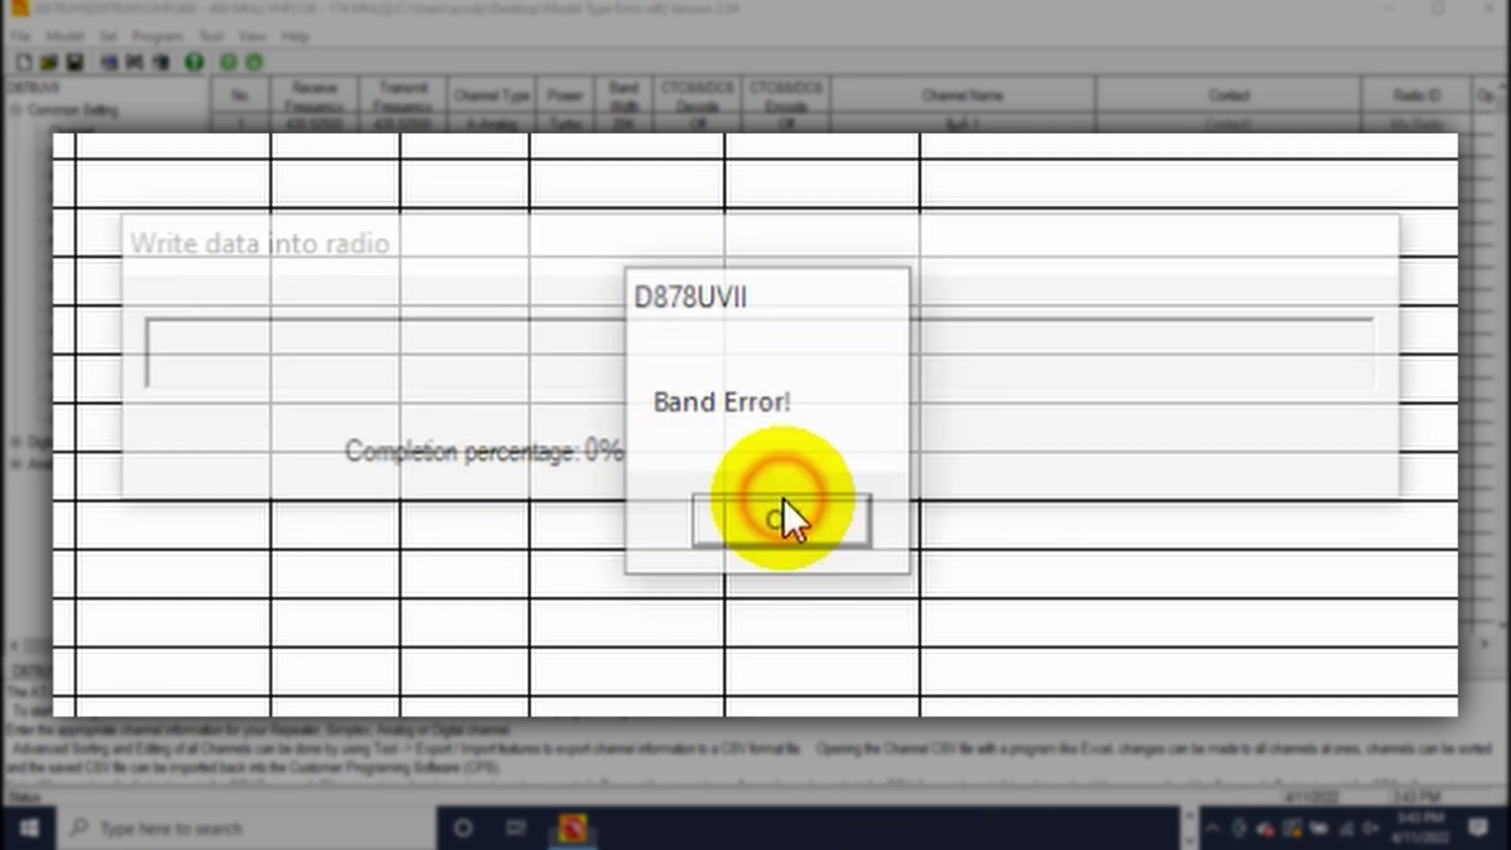
click(783, 500)
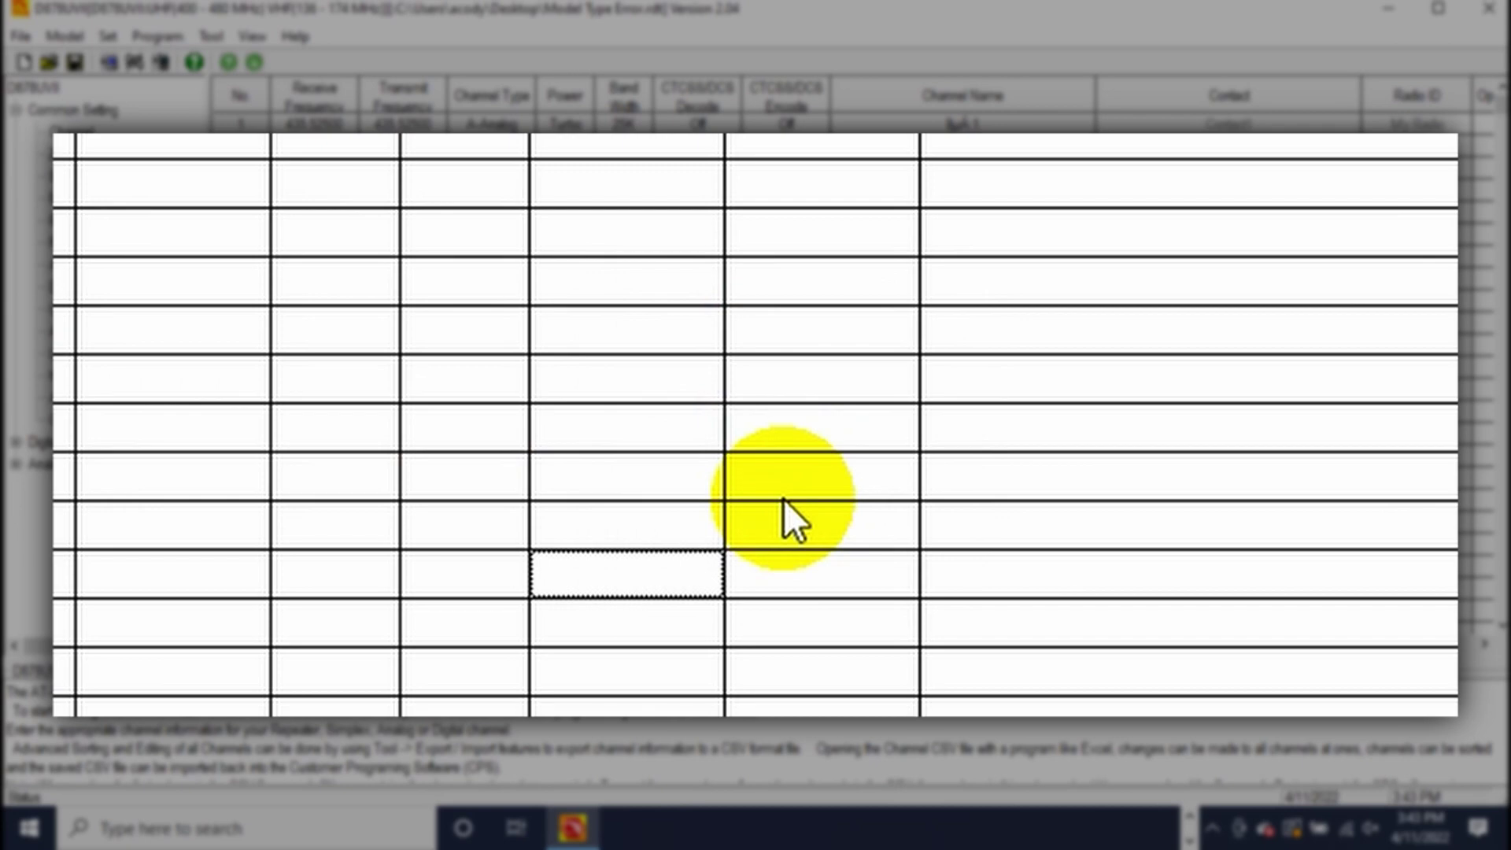